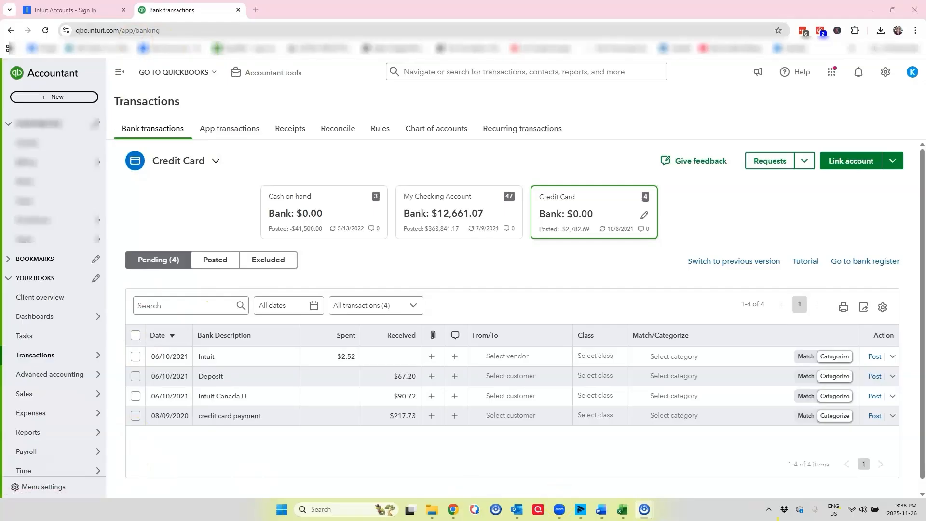
- Switch to Excel and examine the date, description, charge and payment columns of the Credit Card CSV sheet
{"action": "mouse_move", "coordinate": [59, 416]}
{"action": "left_click", "coordinate": [622, 509]}
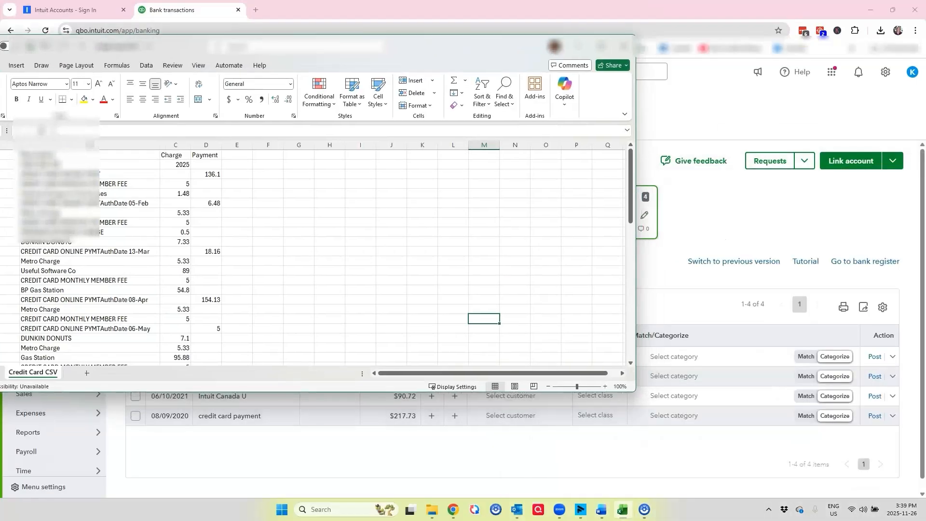
{"action": "left_click_drag", "start_coordinate": [422, 50], "coordinate": [548, 8]}
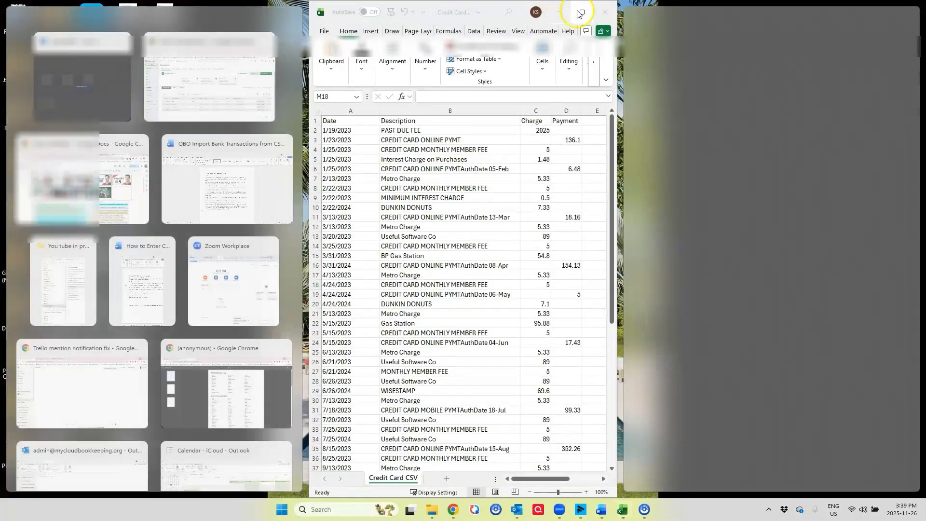
{"action": "left_click", "coordinate": [579, 12]}
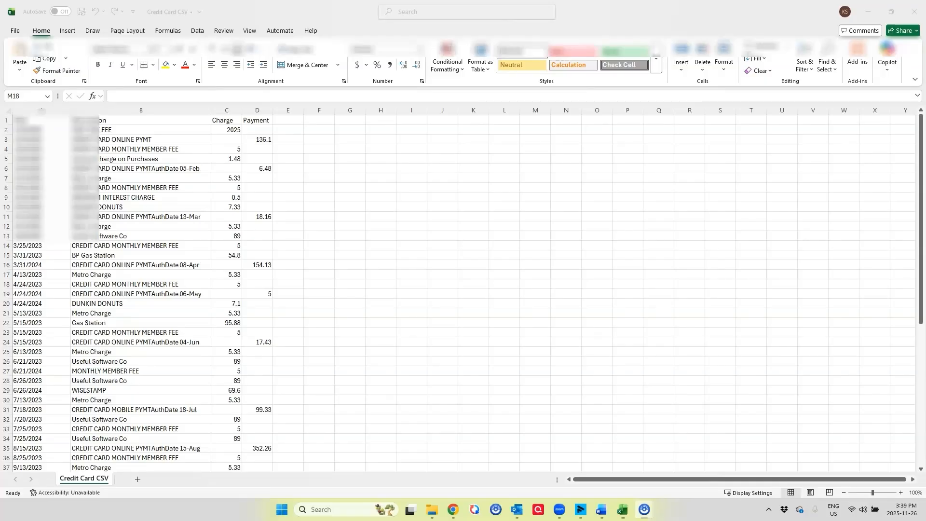
{"action": "left_click", "coordinate": [867, 11]}
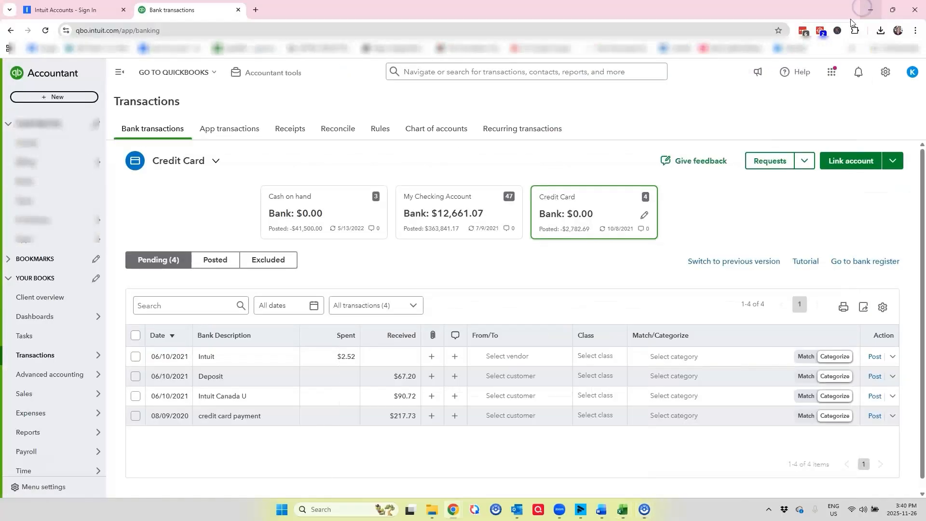
- Start a bank transaction upload from file for the Credit Card account and choose Credit Card CSV.csv
{"action": "left_click", "coordinate": [593, 207]}
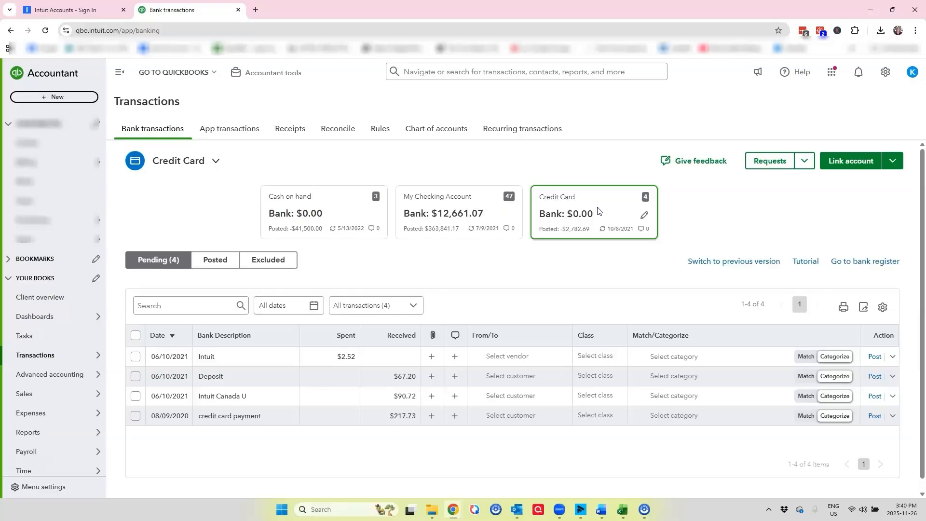
{"action": "left_click", "coordinate": [895, 164]}
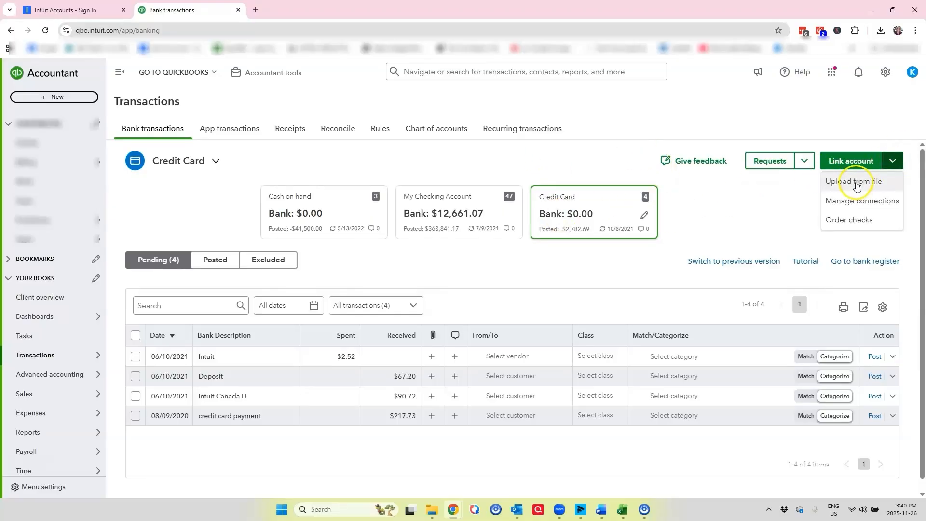
{"action": "left_click", "coordinate": [855, 186]}
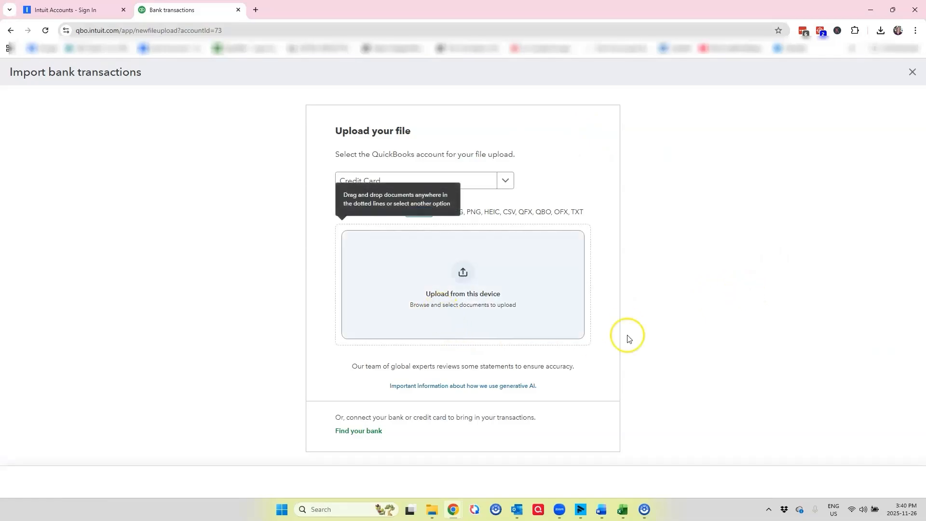
{"action": "left_click_drag", "start_coordinate": [742, 275], "coordinate": [572, 331]}
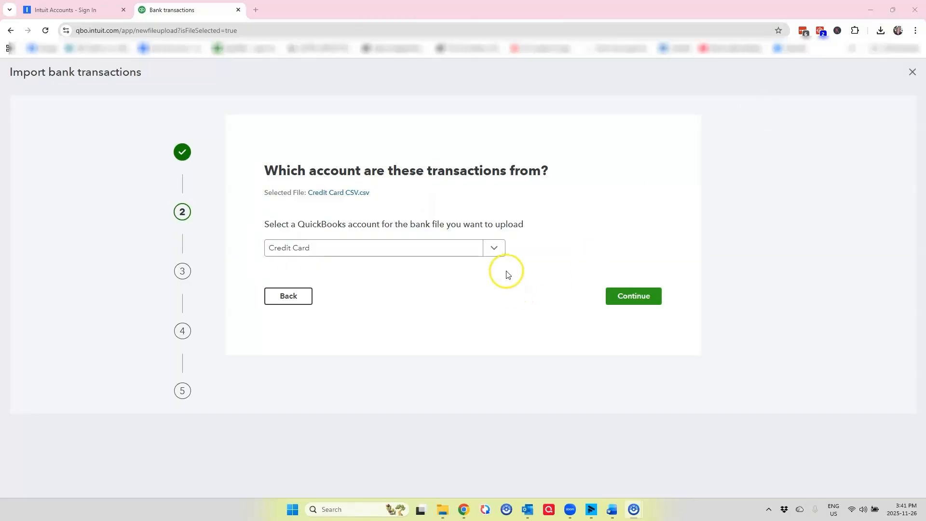
- Keep Credit Card as the QuickBooks account for the uploaded file and continue to the file setup
{"action": "left_click", "coordinate": [492, 249]}
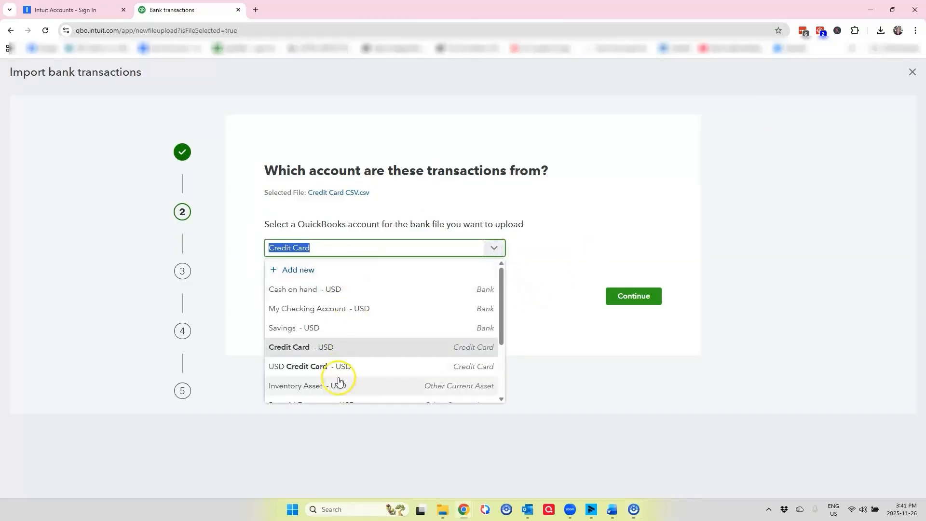
{"action": "left_click", "coordinate": [325, 249]}
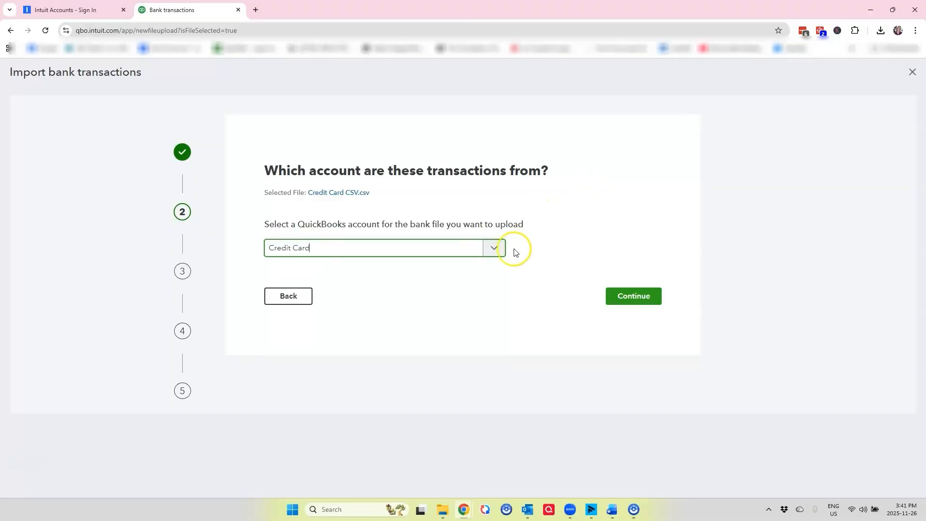
{"action": "left_click", "coordinate": [494, 248]}
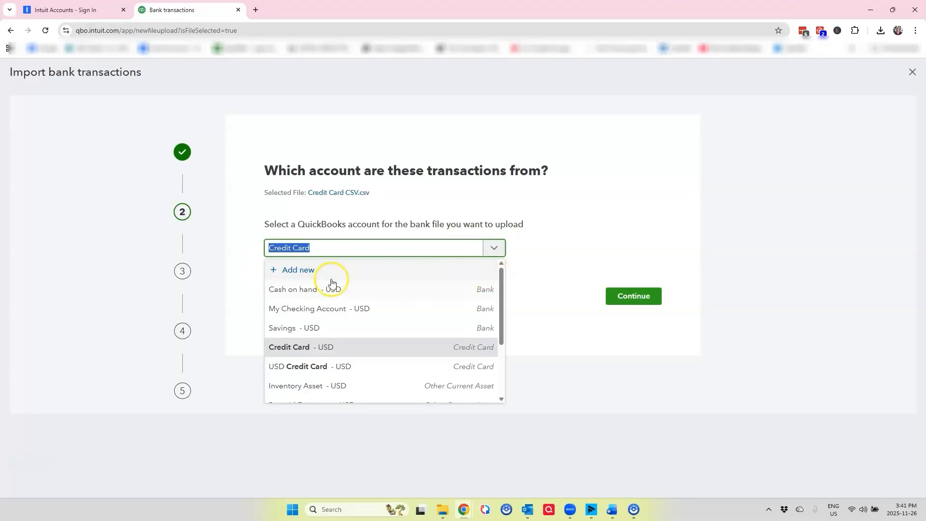
{"action": "left_click", "coordinate": [606, 212]}
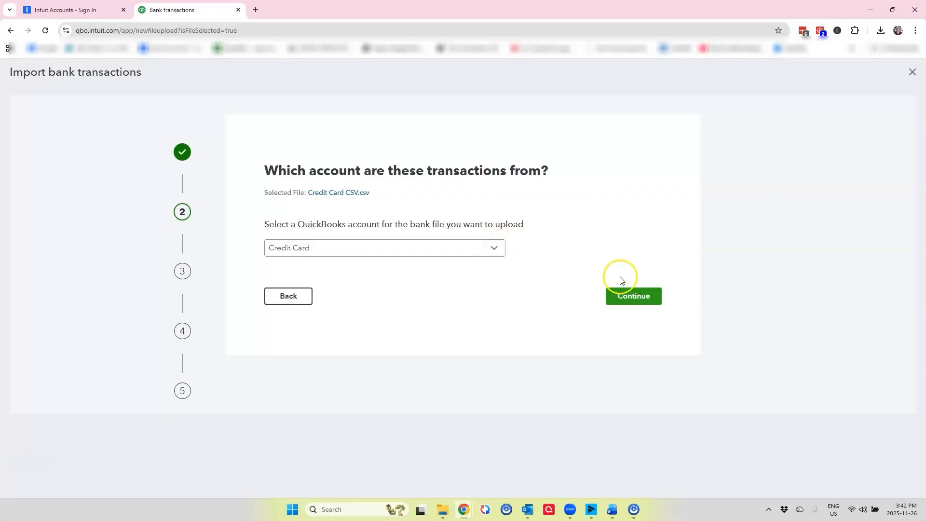
{"action": "left_click", "coordinate": [632, 297]}
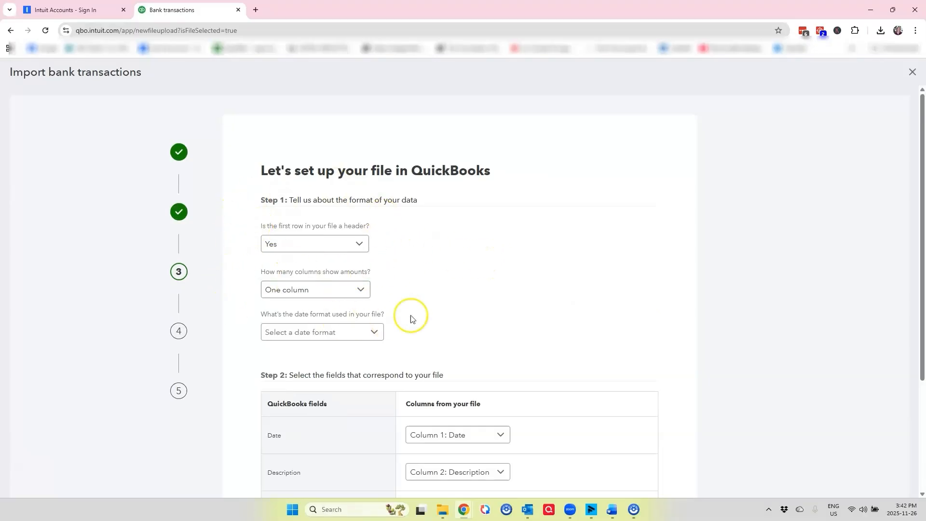
- Specify that the file shows amounts in two columns and uses the MM/dd/yyyy date format
{"action": "left_click", "coordinate": [365, 289]}
{"action": "left_click", "coordinate": [342, 328]}
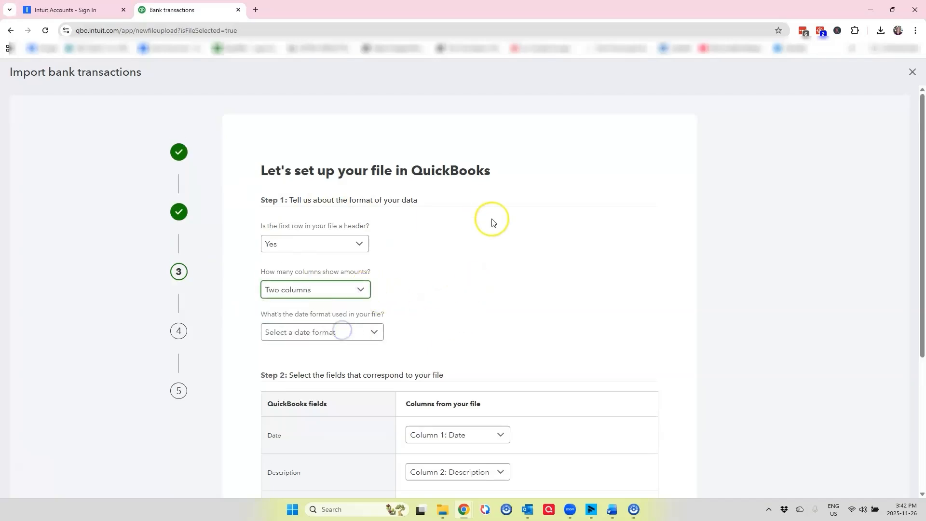
{"action": "scroll", "coordinate": [492, 224], "scroll_direction": "down", "scroll_amount": 1}
{"action": "left_click", "coordinate": [373, 284]}
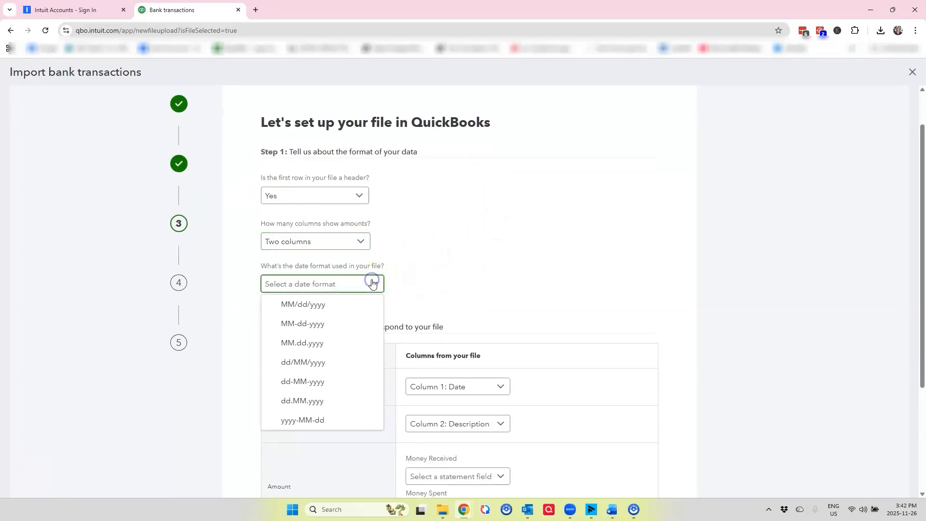
{"action": "left_click", "coordinate": [308, 308]}
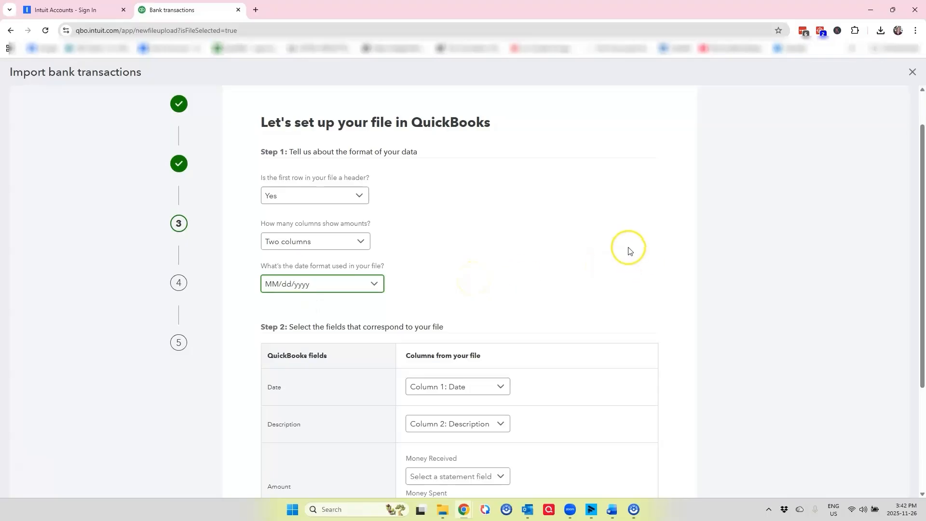
- Map Money Received to Column 4: Payment and Money Spent to Column 3: Charge, and continue to verification
{"action": "scroll", "coordinate": [569, 238], "scroll_direction": "down", "scroll_amount": 3}
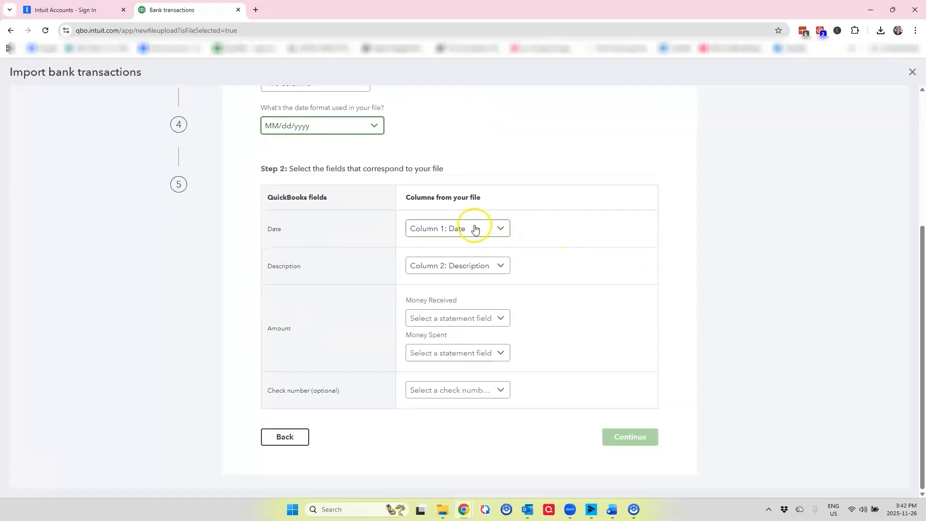
{"action": "left_click", "coordinate": [500, 316]}
{"action": "left_click", "coordinate": [480, 394]}
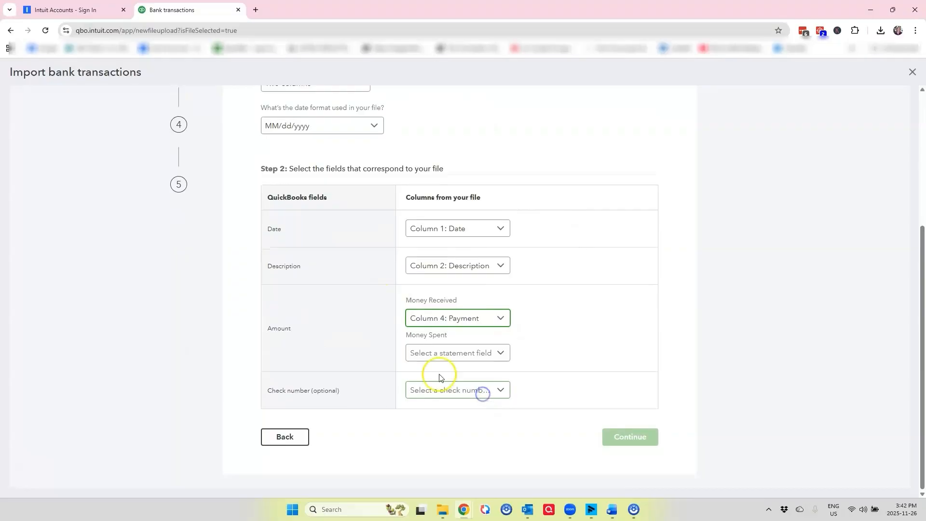
{"action": "left_click", "coordinate": [500, 353]}
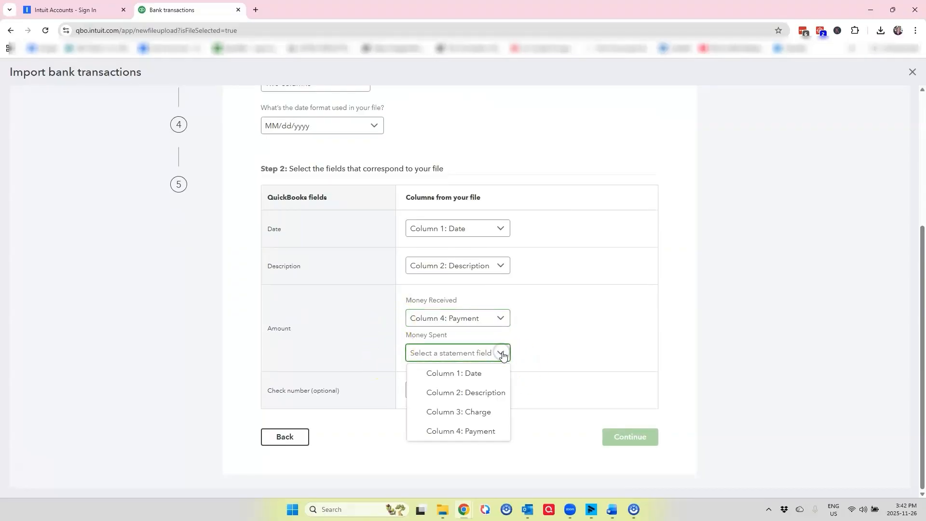
{"action": "left_click", "coordinate": [484, 413]}
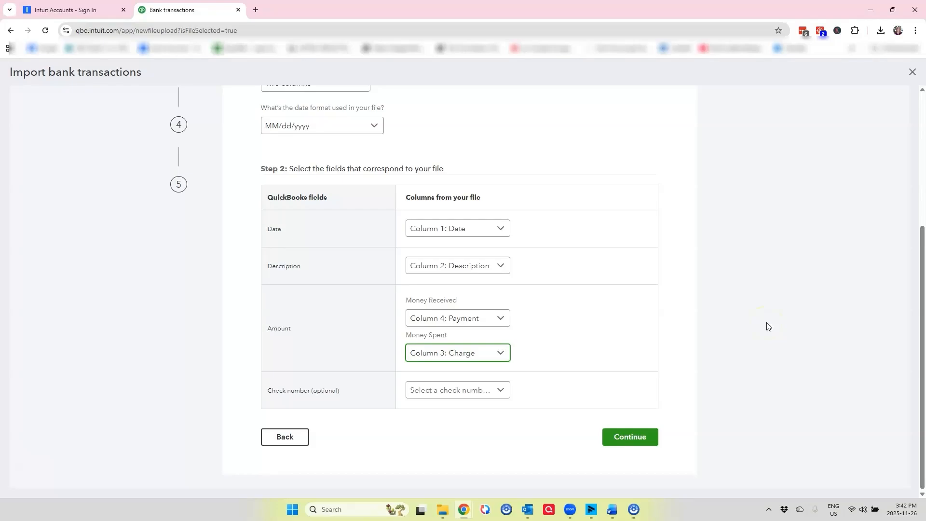
{"action": "left_click", "coordinate": [628, 441]}
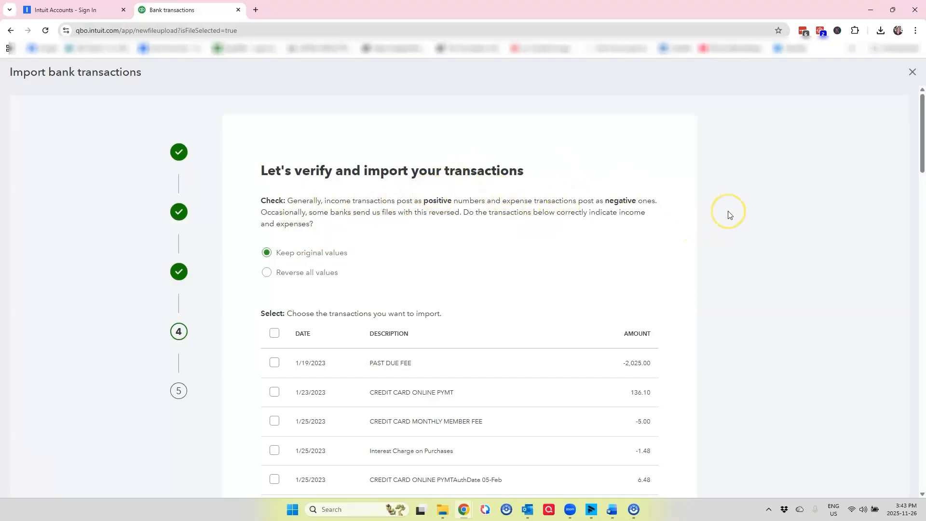
- Examine the transactions to import, checking that charges are negative and payments positive throughout the list
{"action": "scroll", "coordinate": [719, 216], "scroll_direction": "down", "scroll_amount": 2}
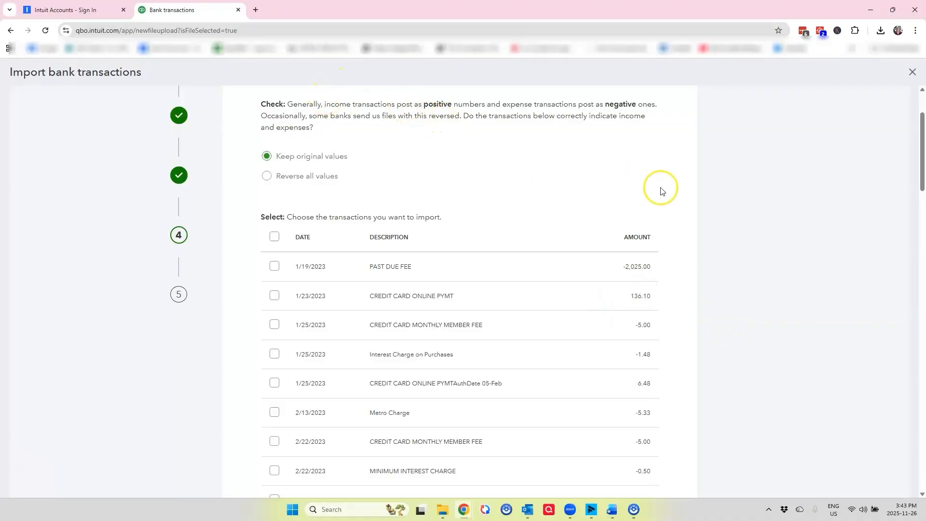
{"action": "scroll", "coordinate": [687, 193], "scroll_direction": "down", "scroll_amount": 10}
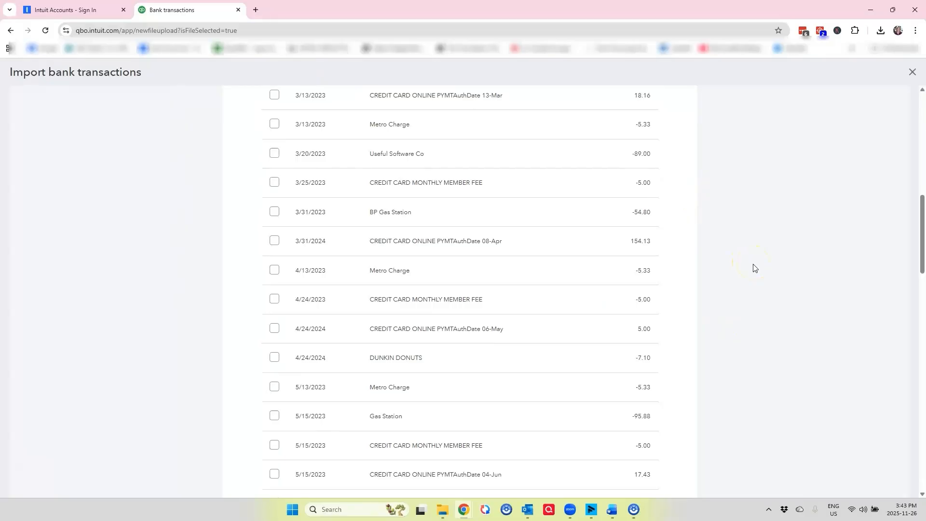
{"action": "scroll", "coordinate": [754, 269], "scroll_direction": "up", "scroll_amount": 3}
{"action": "scroll", "coordinate": [753, 270], "scroll_direction": "down", "scroll_amount": 9}
{"action": "scroll", "coordinate": [751, 273], "scroll_direction": "down", "scroll_amount": 6}
{"action": "scroll", "coordinate": [743, 264], "scroll_direction": "up", "scroll_amount": 2}
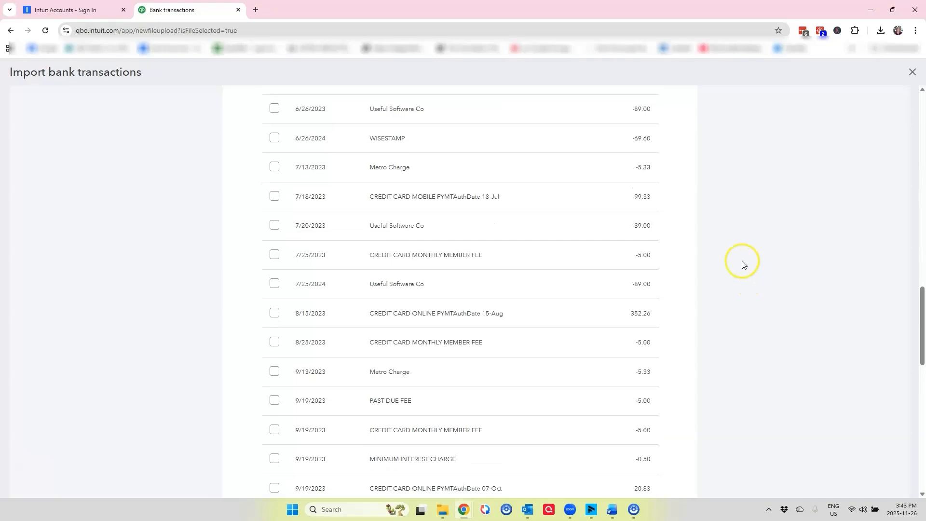
{"action": "scroll", "coordinate": [743, 264], "scroll_direction": "up", "scroll_amount": 2}
{"action": "scroll", "coordinate": [748, 266], "scroll_direction": "up", "scroll_amount": 1}
{"action": "scroll", "coordinate": [748, 273], "scroll_direction": "down", "scroll_amount": 3}
{"action": "left_click_drag", "start_coordinate": [921, 318], "coordinate": [915, 455]}
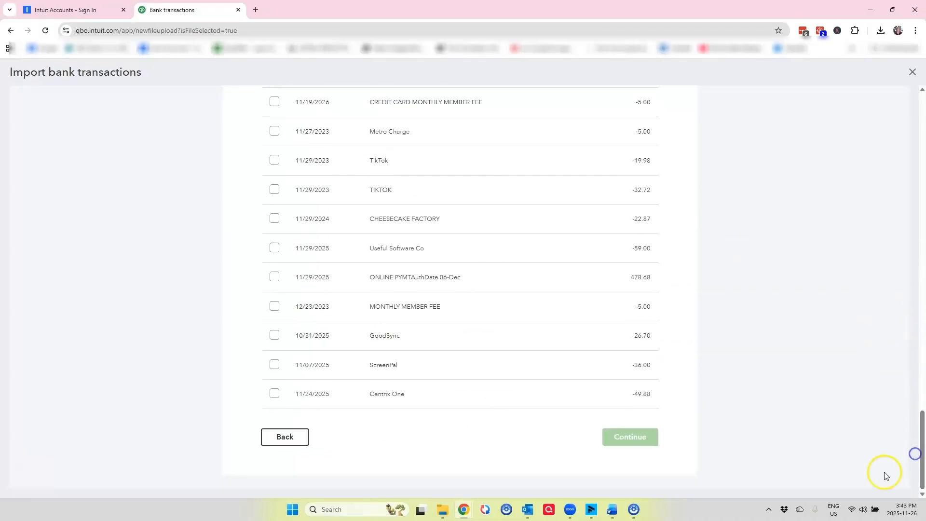
{"action": "scroll", "coordinate": [755, 363], "scroll_direction": "up", "scroll_amount": 2}
{"action": "scroll", "coordinate": [755, 362], "scroll_direction": "up", "scroll_amount": 6}
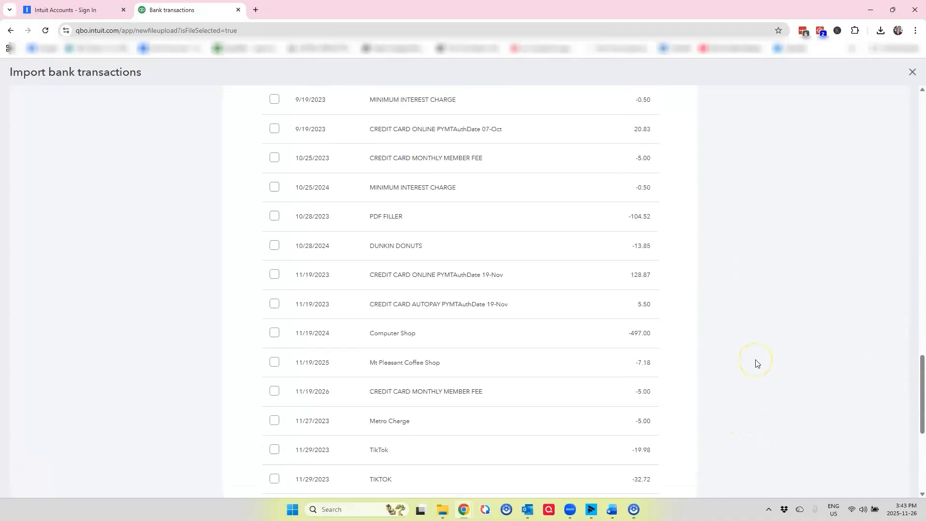
{"action": "left_click_drag", "start_coordinate": [921, 381], "coordinate": [915, 124]}
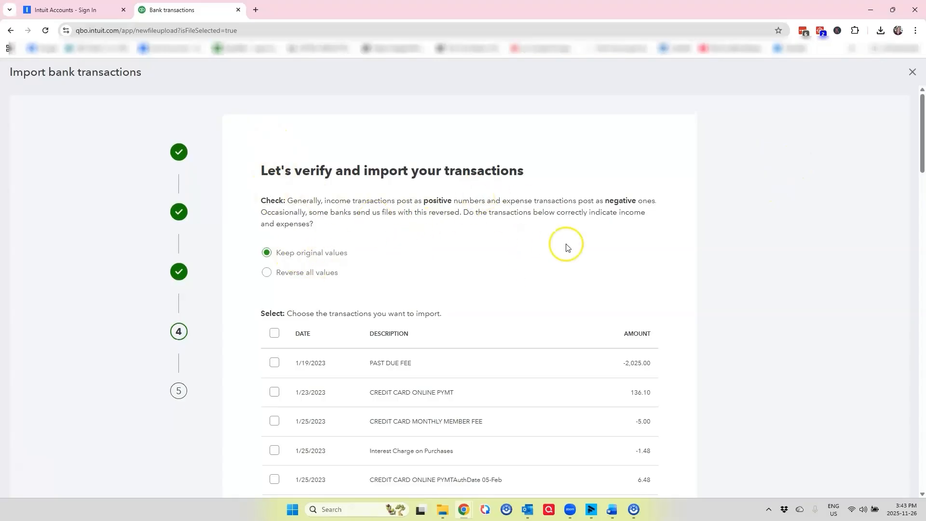
{"action": "left_click_drag", "start_coordinate": [243, 304], "coordinate": [456, 333]}
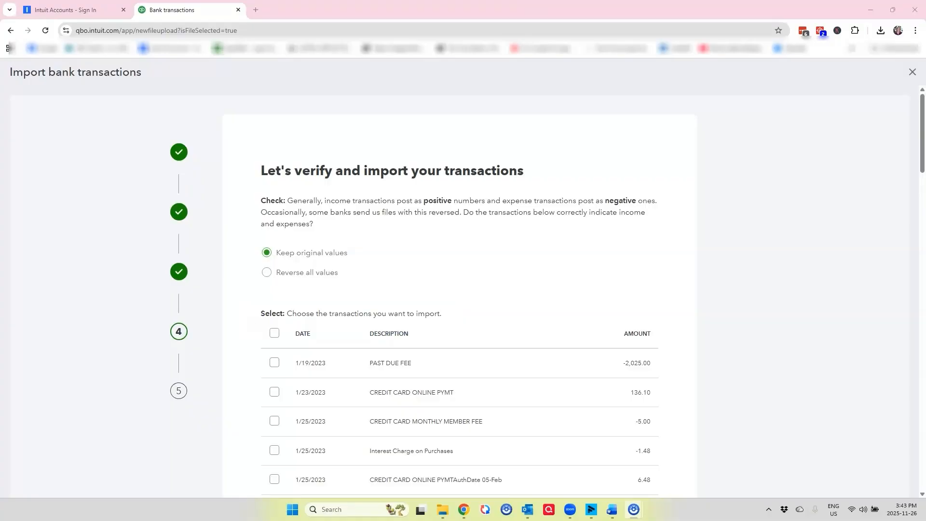
- Select all listed transactions, confirm their import with original values, and finish the import
{"action": "left_click", "coordinate": [275, 333]}
{"action": "scroll", "coordinate": [655, 248], "scroll_direction": "down", "scroll_amount": 12}
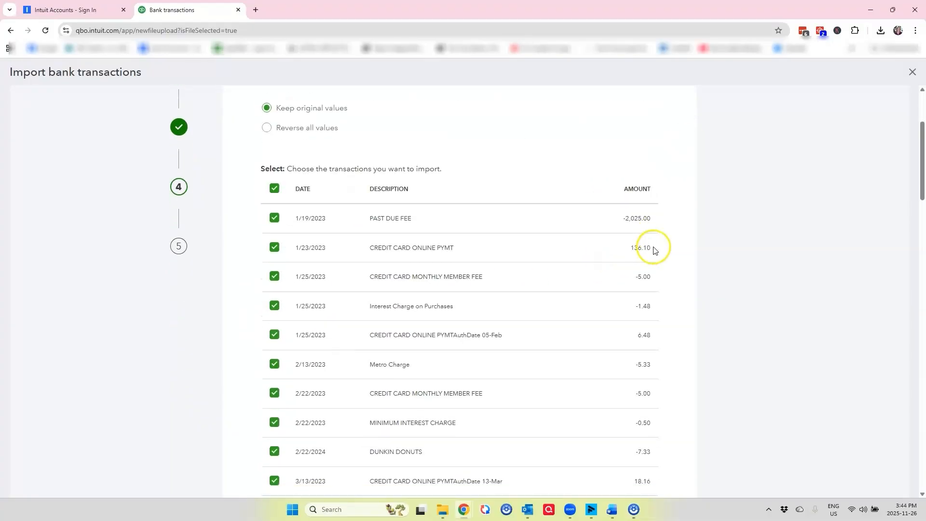
{"action": "scroll", "coordinate": [723, 253], "scroll_direction": "down", "scroll_amount": 15}
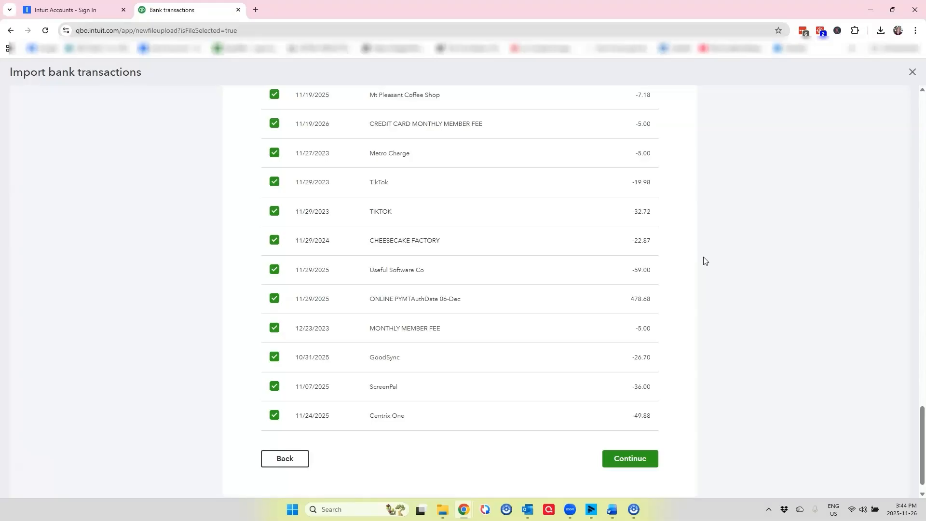
{"action": "left_click", "coordinate": [632, 459]}
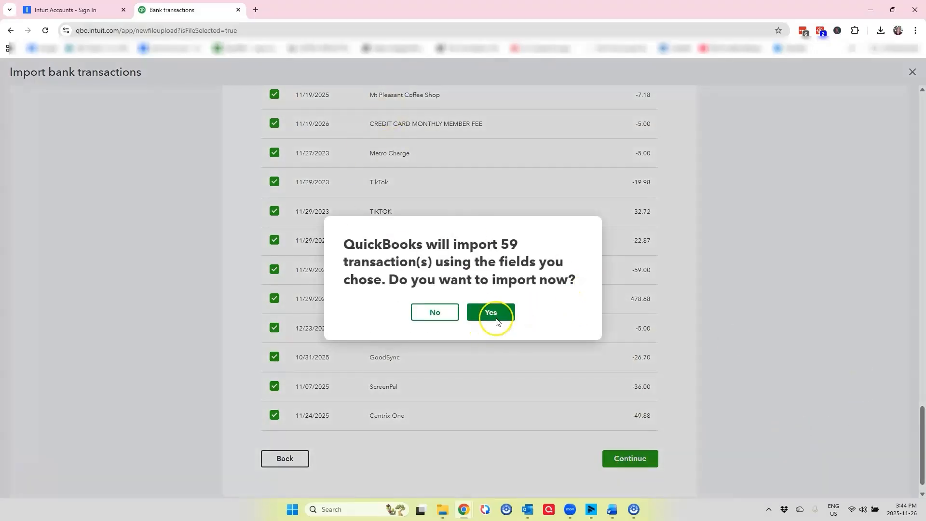
{"action": "left_click", "coordinate": [492, 312]}
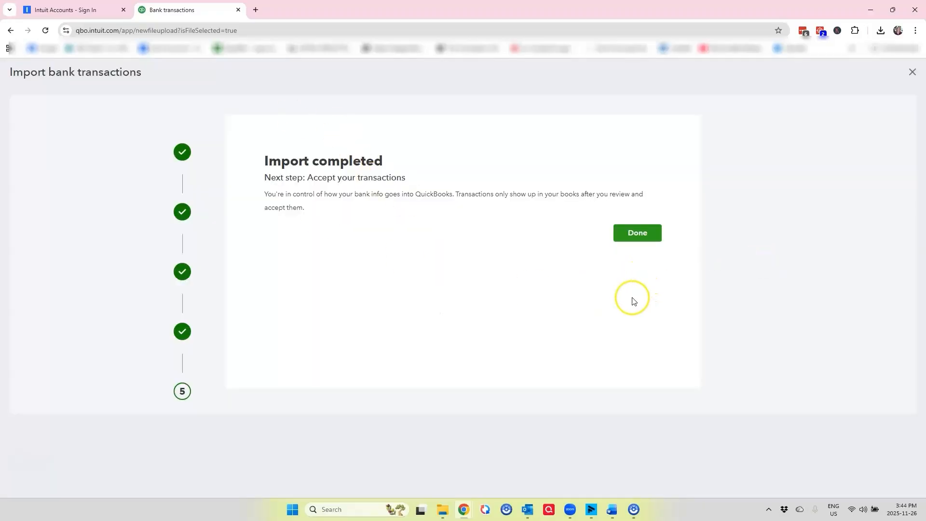
{"action": "left_click", "coordinate": [636, 233]}
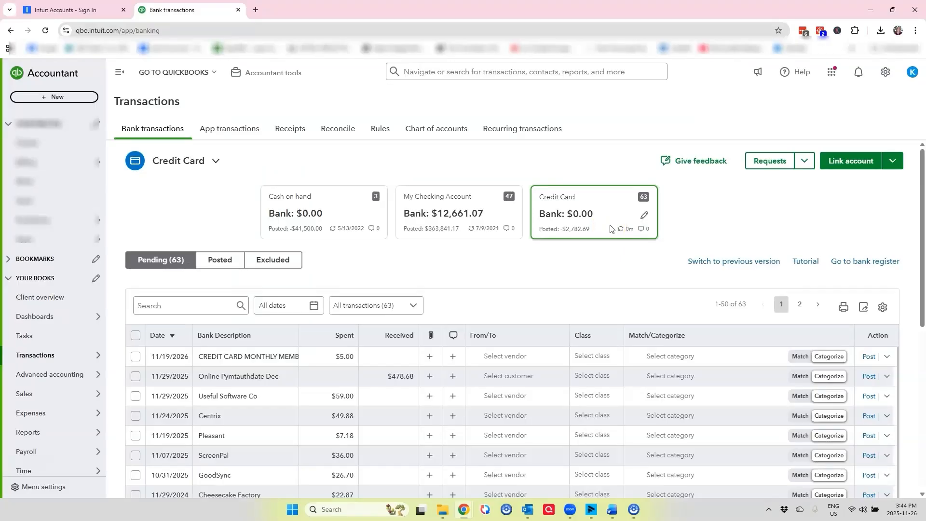
- Review the pending Credit Card transactions, checking their dates, descriptions and spent or received amounts
{"action": "scroll", "coordinate": [478, 289], "scroll_direction": "down", "scroll_amount": 3}
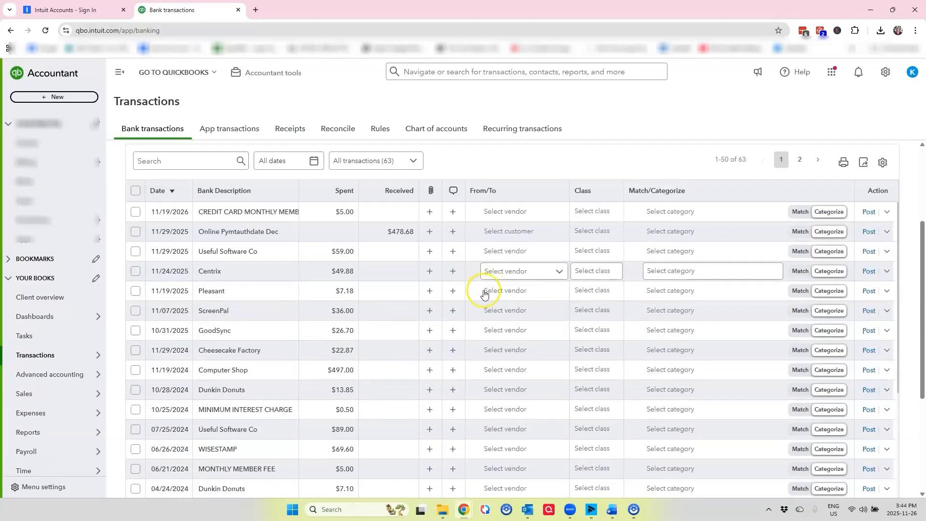
{"action": "scroll", "coordinate": [484, 331], "scroll_direction": "down", "scroll_amount": 5}
{"action": "scroll", "coordinate": [498, 341], "scroll_direction": "down", "scroll_amount": 6}
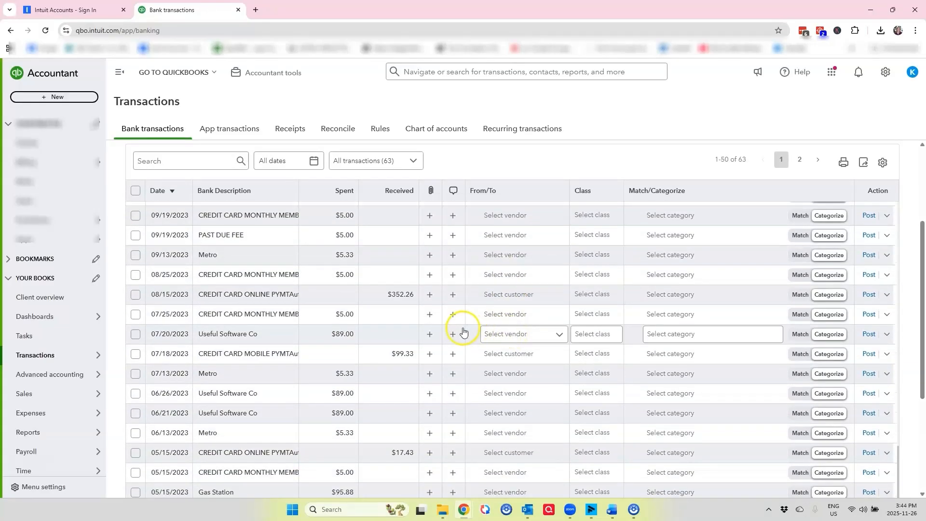
{"action": "scroll", "coordinate": [463, 330], "scroll_direction": "down", "scroll_amount": 4}
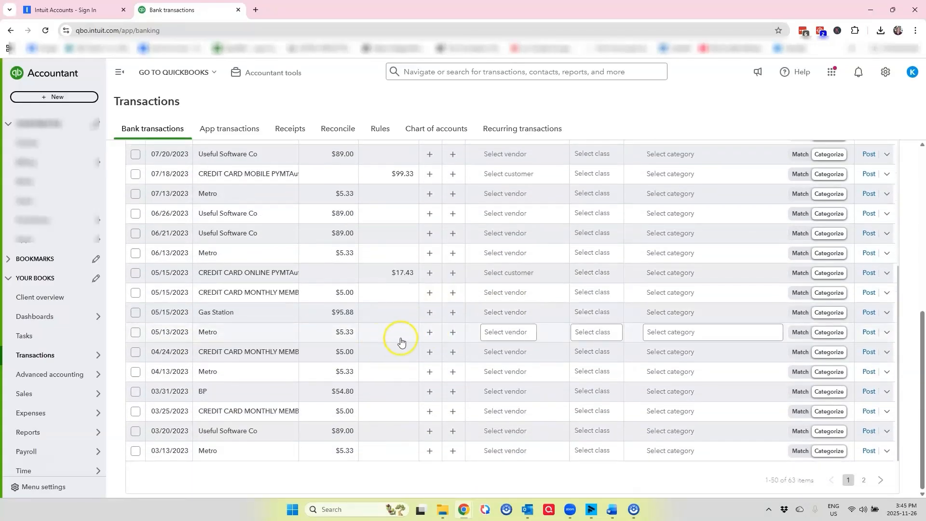
{"action": "scroll", "coordinate": [402, 340], "scroll_direction": "up", "scroll_amount": 8}
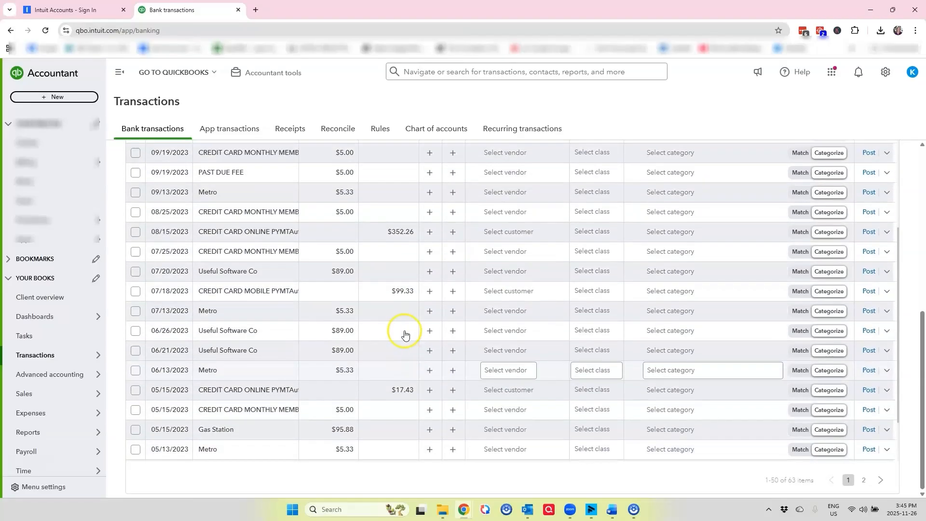
{"action": "scroll", "coordinate": [405, 333], "scroll_direction": "up", "scroll_amount": 5}
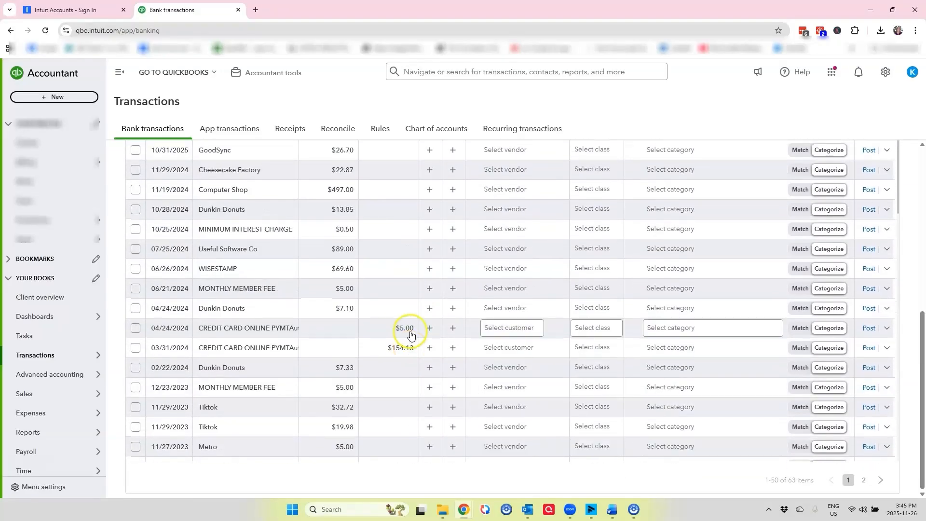
{"action": "scroll", "coordinate": [608, 273], "scroll_direction": "up", "scroll_amount": 6}
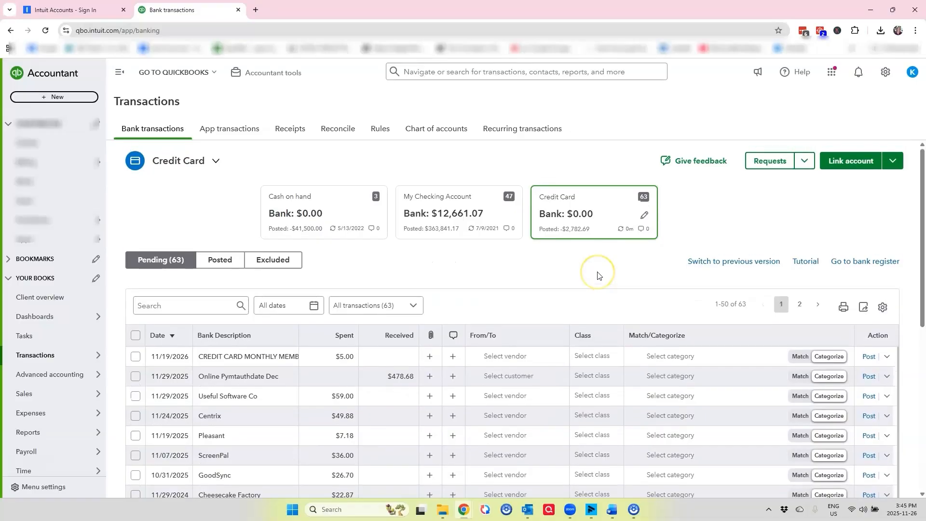